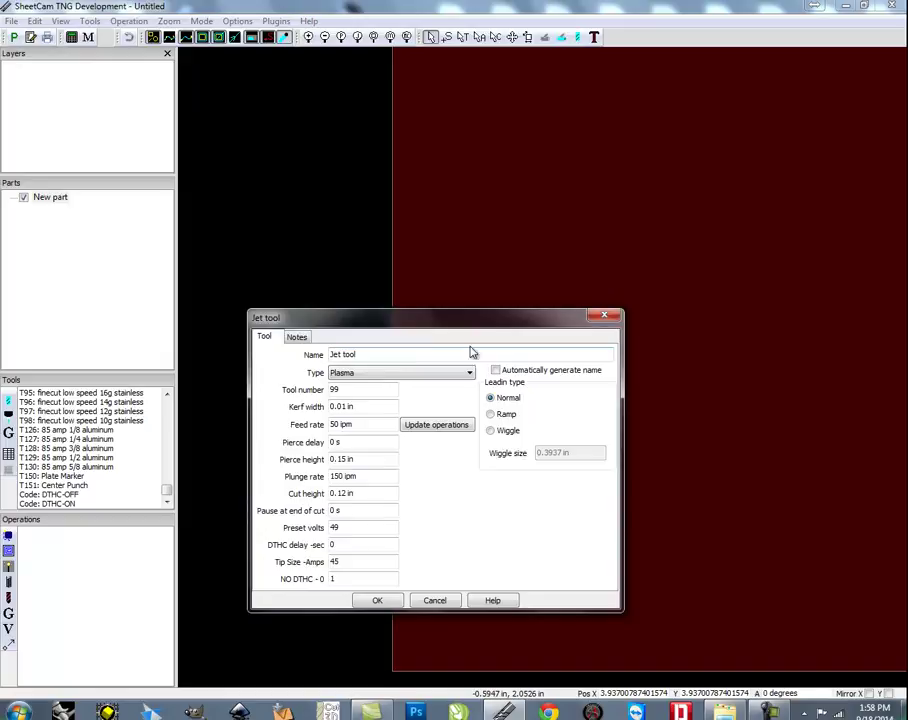
Replace the default 'Jet tool' name with 'Plasma center punch'
{"action": "left_click", "coordinate": [377, 356]}
{"action": "key", "text": "BackSpace"}
{"action": "key", "text": "BackSpace"}
{"action": "key", "text": "BackSpace"}
{"action": "key", "text": "BackSpace"}
{"action": "key", "text": "BackSpace"}
{"action": "key", "text": "BackSpace"}
{"action": "key", "text": "BackSpace"}
{"action": "key", "text": "BackSpace"}
{"action": "type", "text": "Plasma c"}
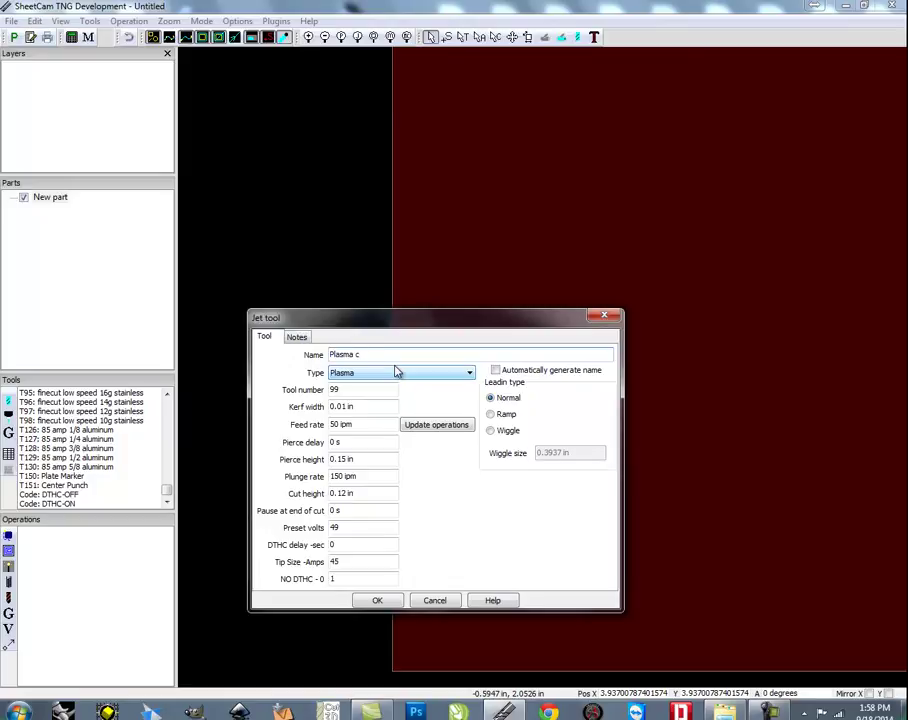
{"action": "type", "text": "enter punch"}
{"action": "left_click", "coordinate": [338, 390]}
Enter 0.12 in pierce height, 0.1 in cut height and 0 for NO DTHC
{"action": "left_click", "coordinate": [347, 458]}
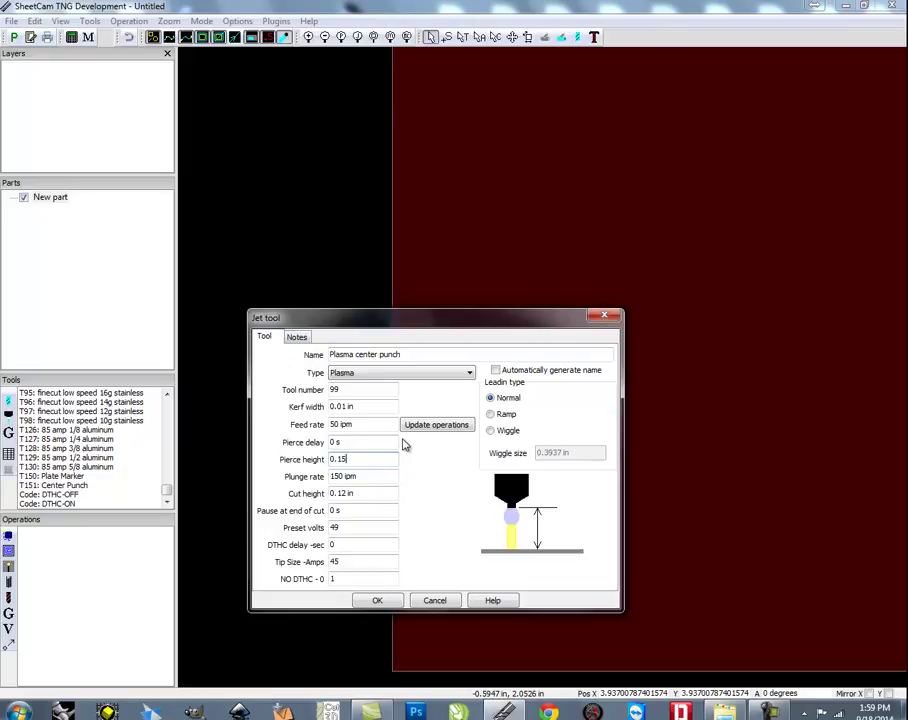
{"action": "key", "text": "BackSpace"}
{"action": "key", "text": "BackSpace"}
{"action": "type", "text": "12"}
{"action": "left_click", "coordinate": [346, 490]}
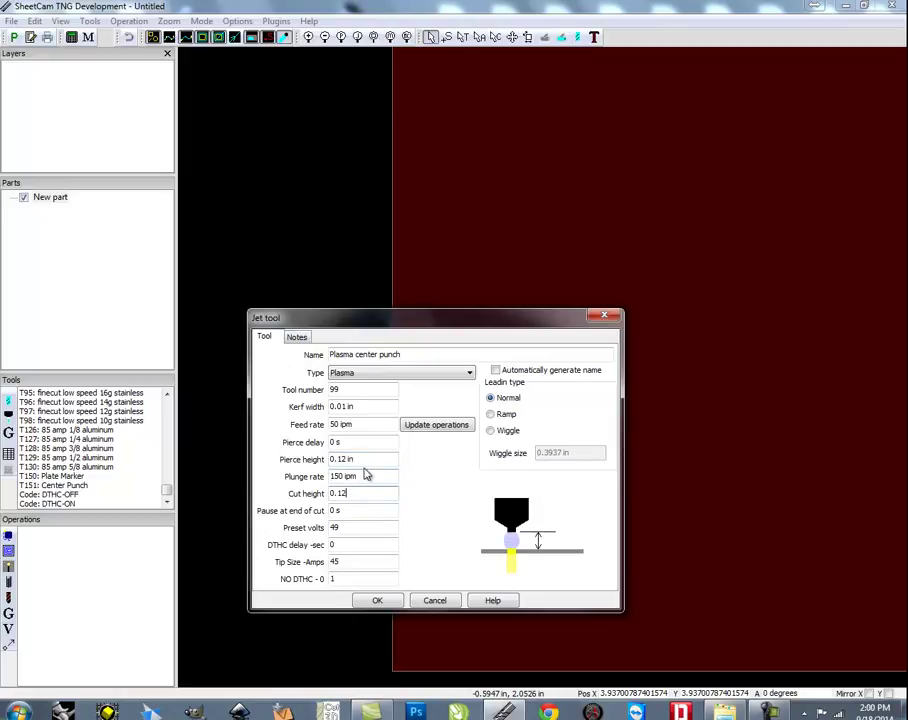
{"action": "key", "text": "BackSpace"}
{"action": "left_click", "coordinate": [335, 579]}
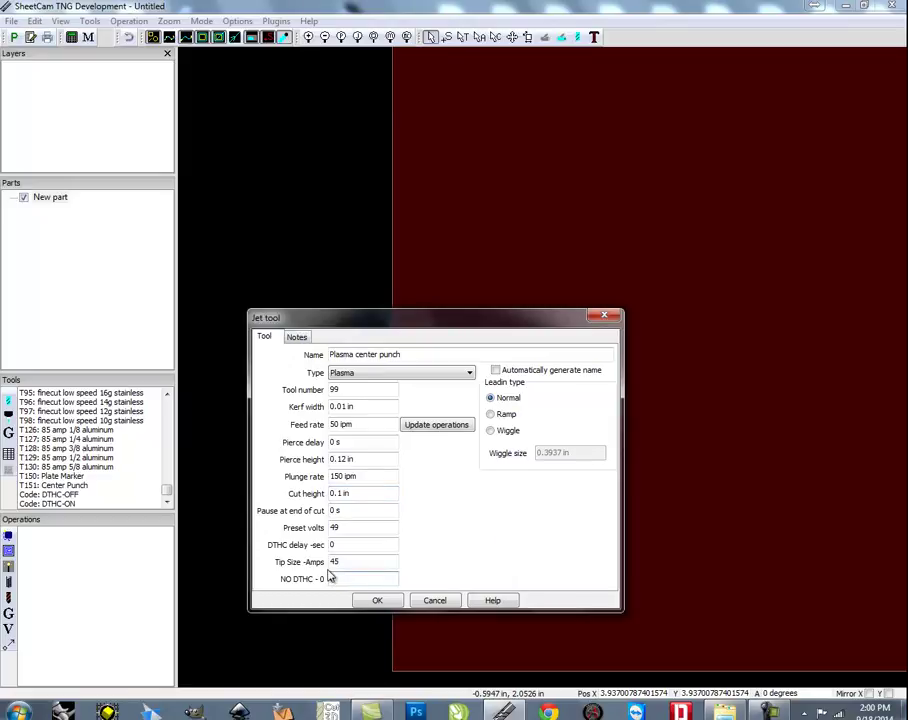
{"action": "type", "text": "0"}
Save the punch tool, then open 'center punch test' with points used for drilling
{"action": "left_click", "coordinate": [376, 601]}
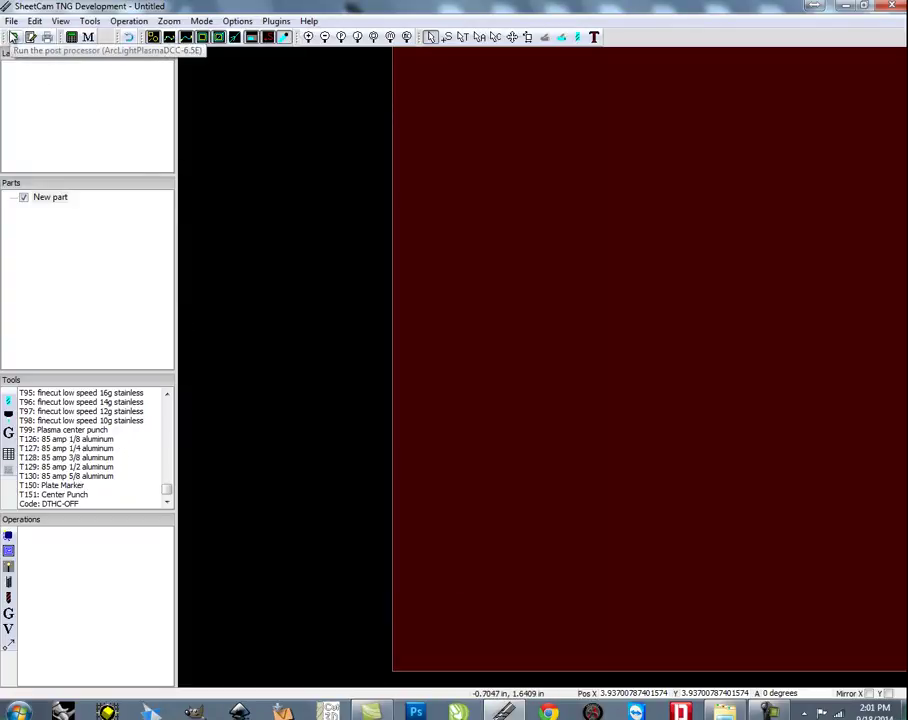
{"action": "left_click", "coordinate": [11, 20]}
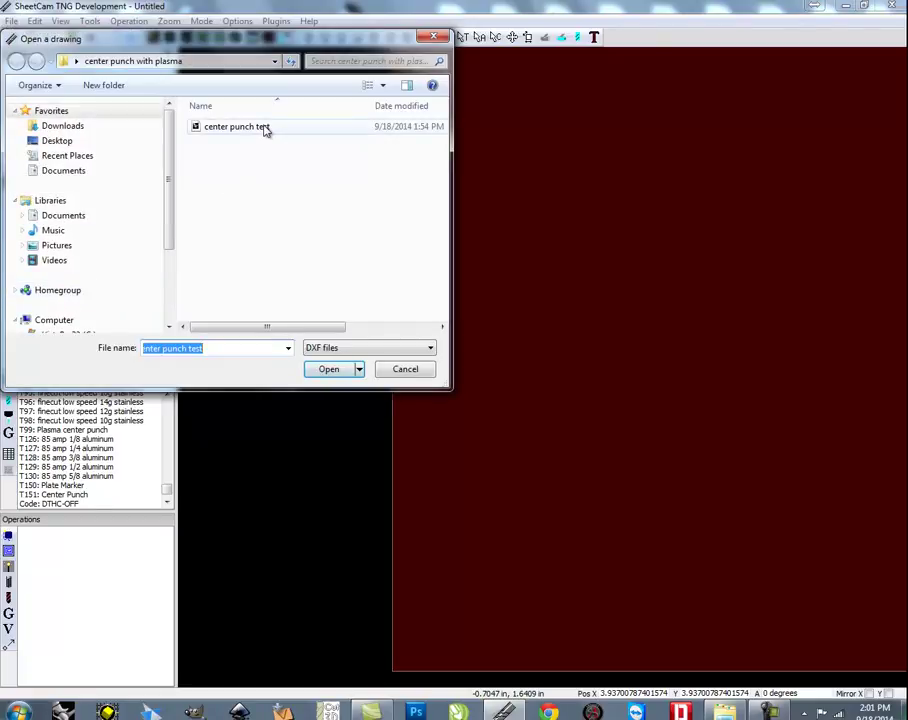
{"action": "double_click", "coordinate": [265, 130]}
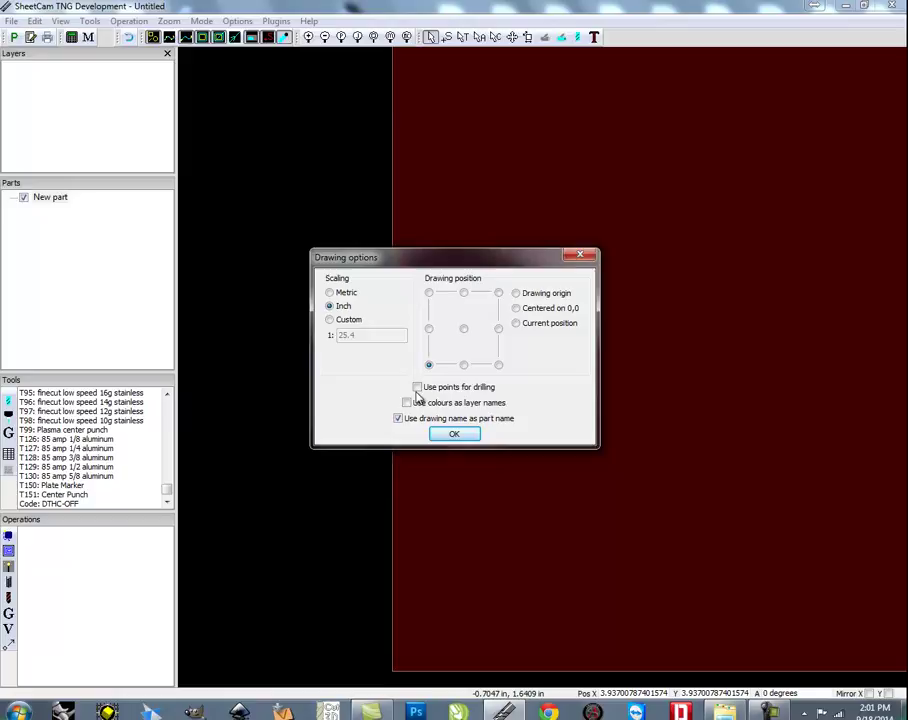
{"action": "left_click", "coordinate": [418, 387]}
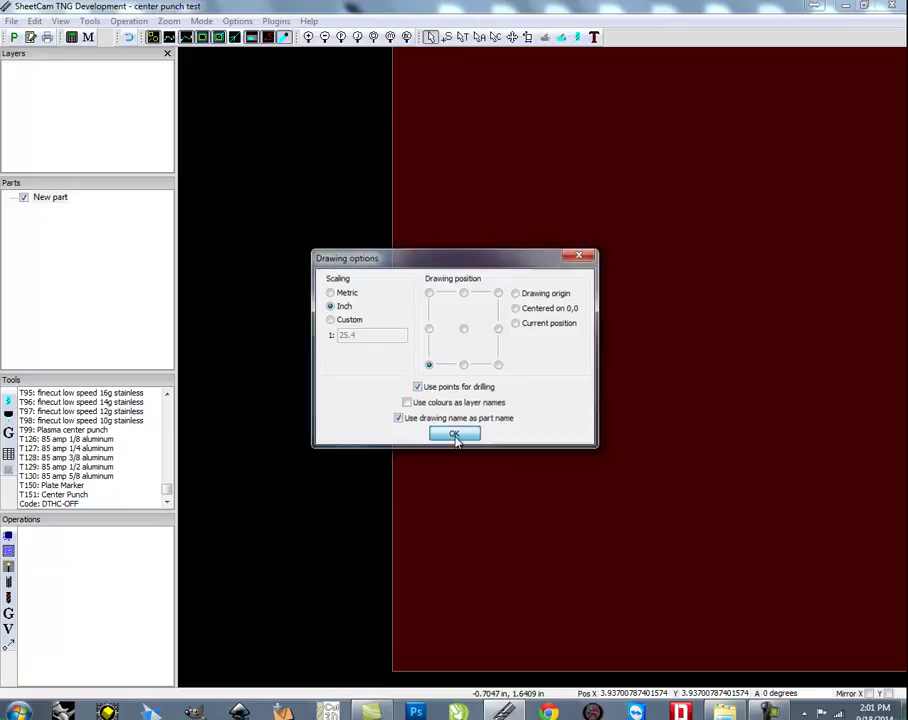
Import the drawing, switch to Edit contours mode and box-select the three crosses
{"action": "left_click", "coordinate": [455, 436]}
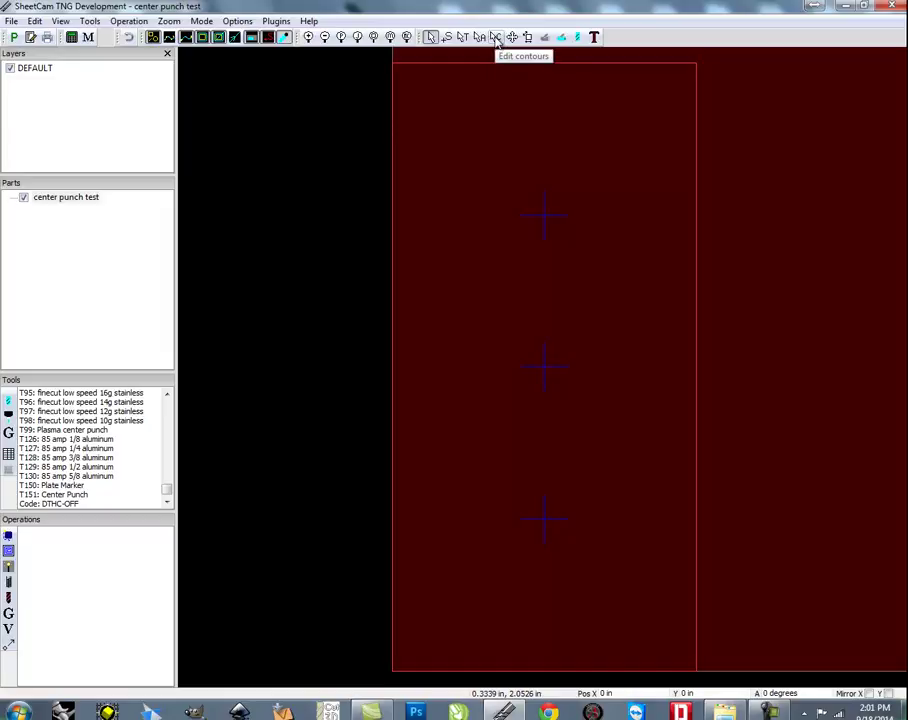
{"action": "left_click", "coordinate": [204, 22]}
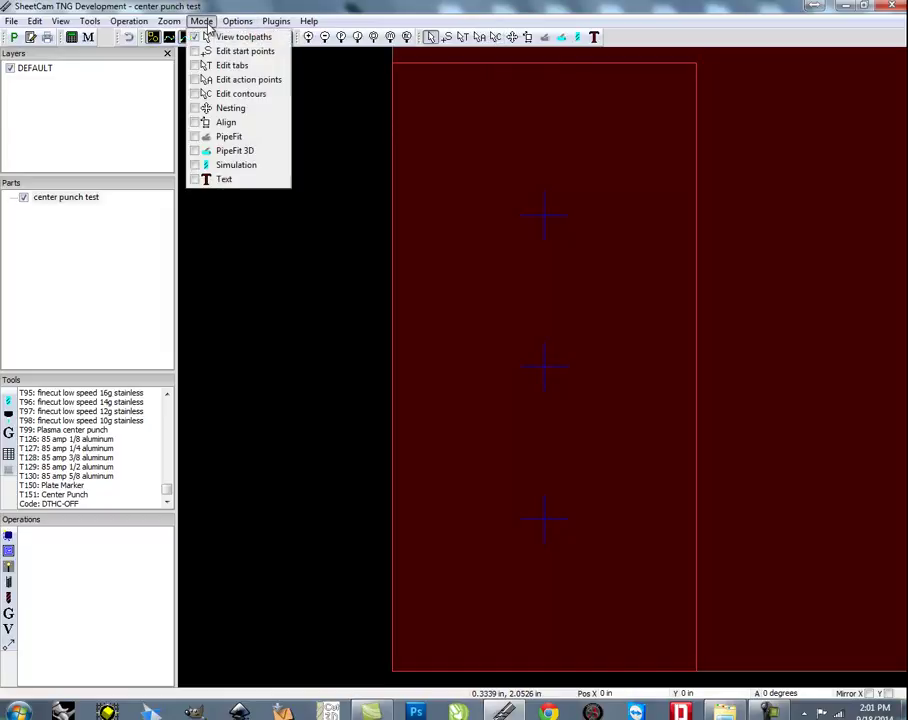
{"action": "left_click", "coordinate": [200, 95]}
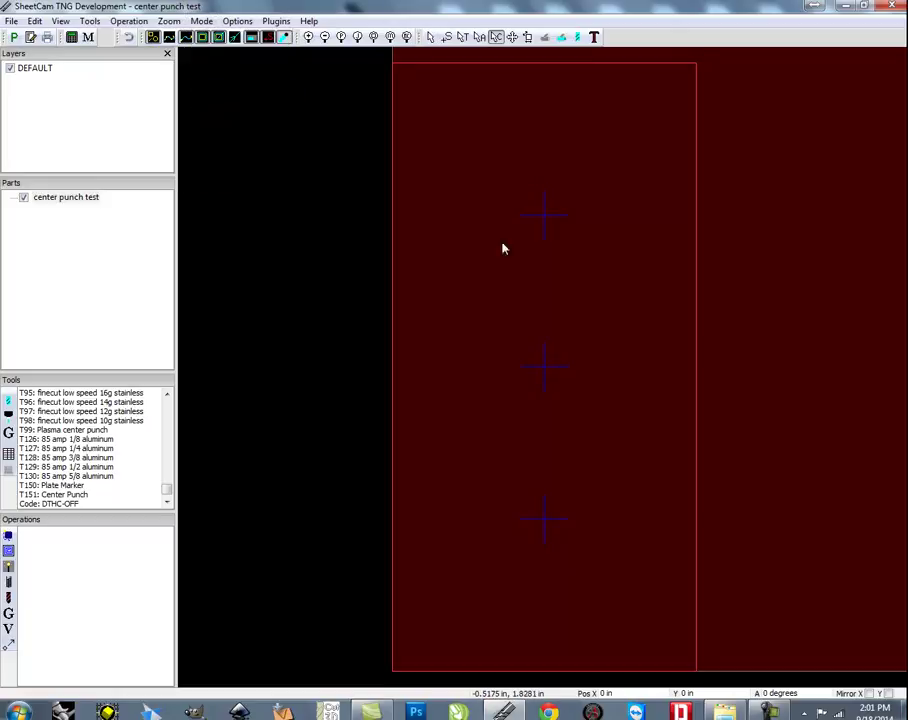
{"action": "left_click_drag", "start_coordinate": [486, 160], "coordinate": [507, 239]}
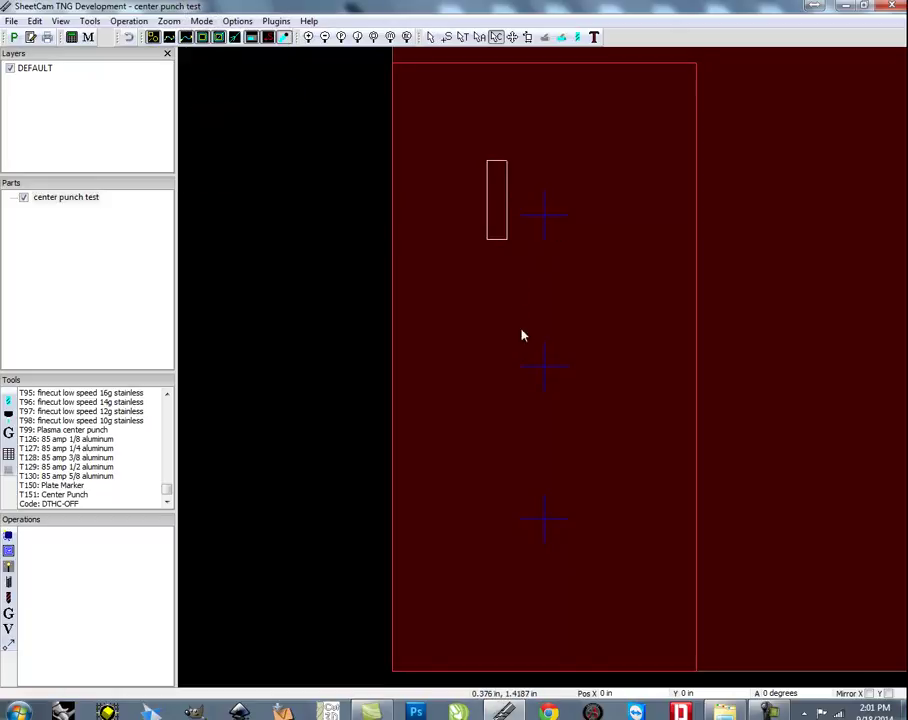
{"action": "left_click_drag", "start_coordinate": [522, 335], "coordinate": [597, 573]}
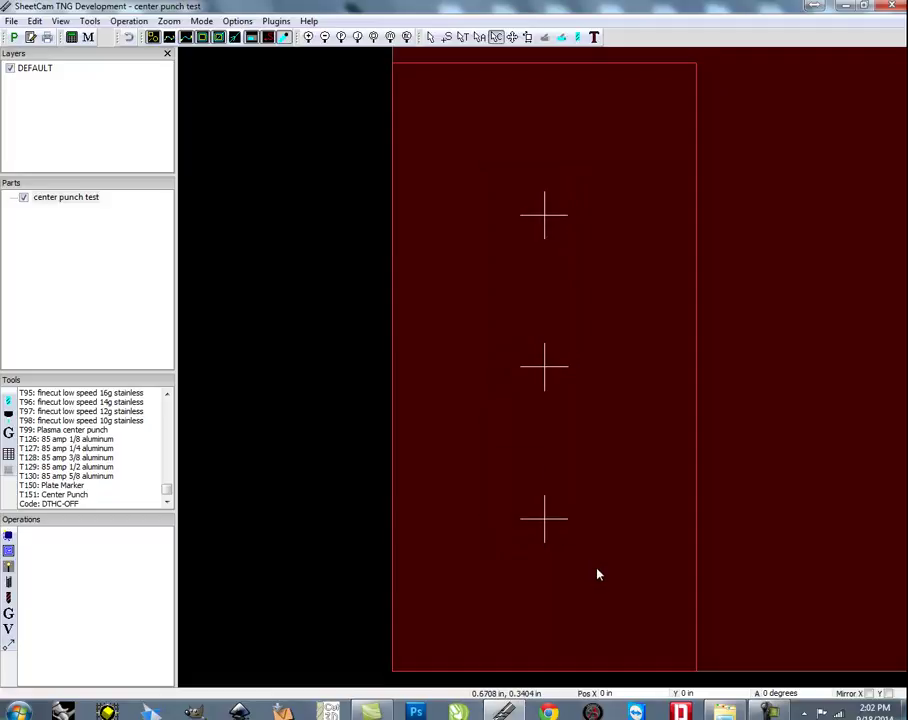
Move the selected crosses onto a new layer named 'center punch'
{"action": "right_click", "coordinate": [577, 417]}
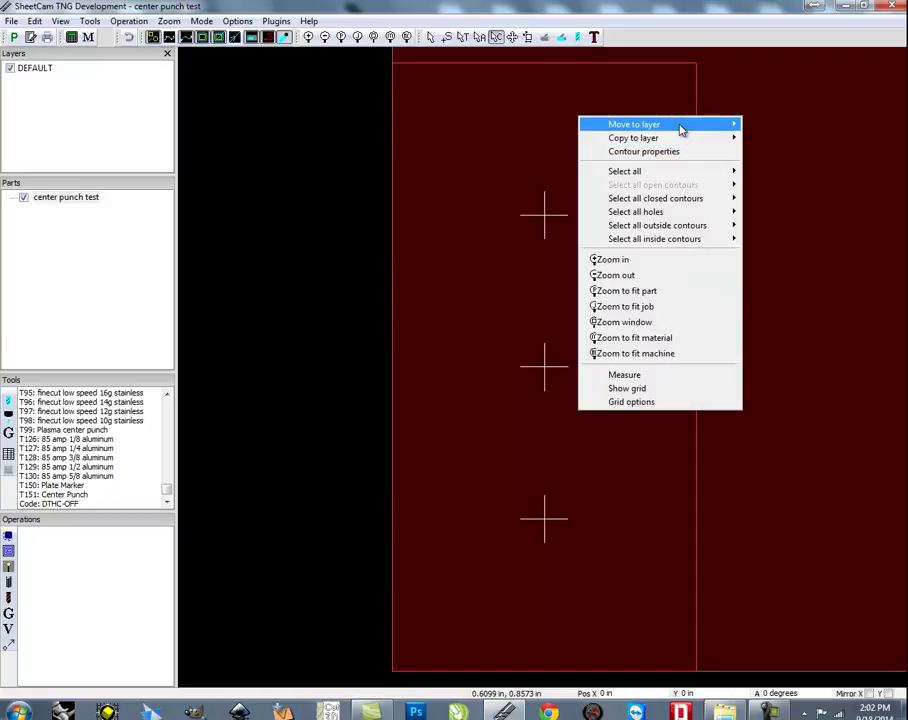
{"action": "mouse_move", "coordinate": [680, 129]}
{"action": "left_click", "coordinate": [766, 127]}
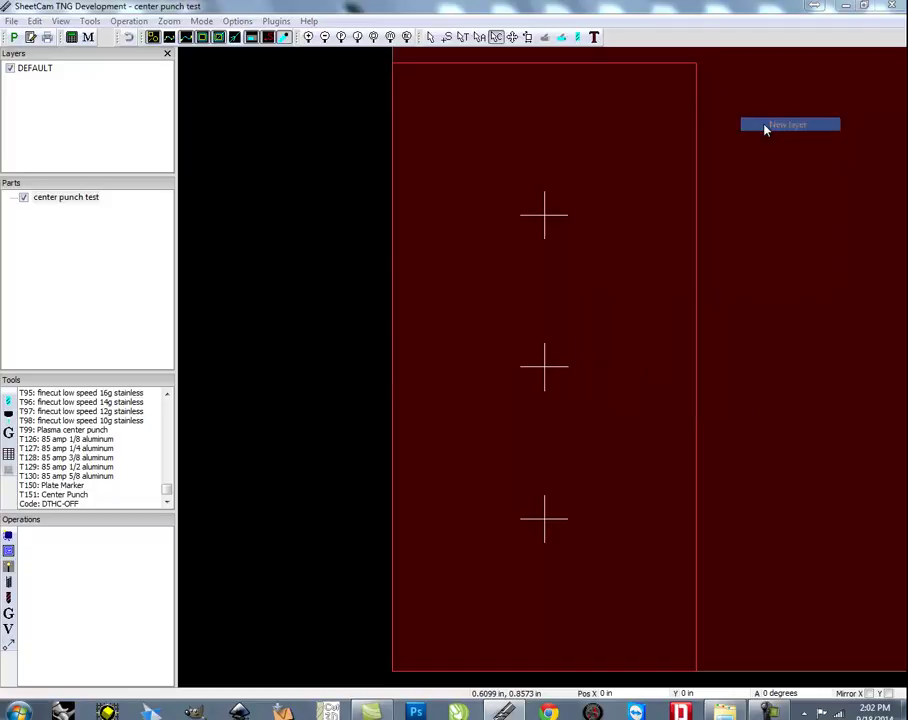
{"action": "key", "text": "BackSpace"}
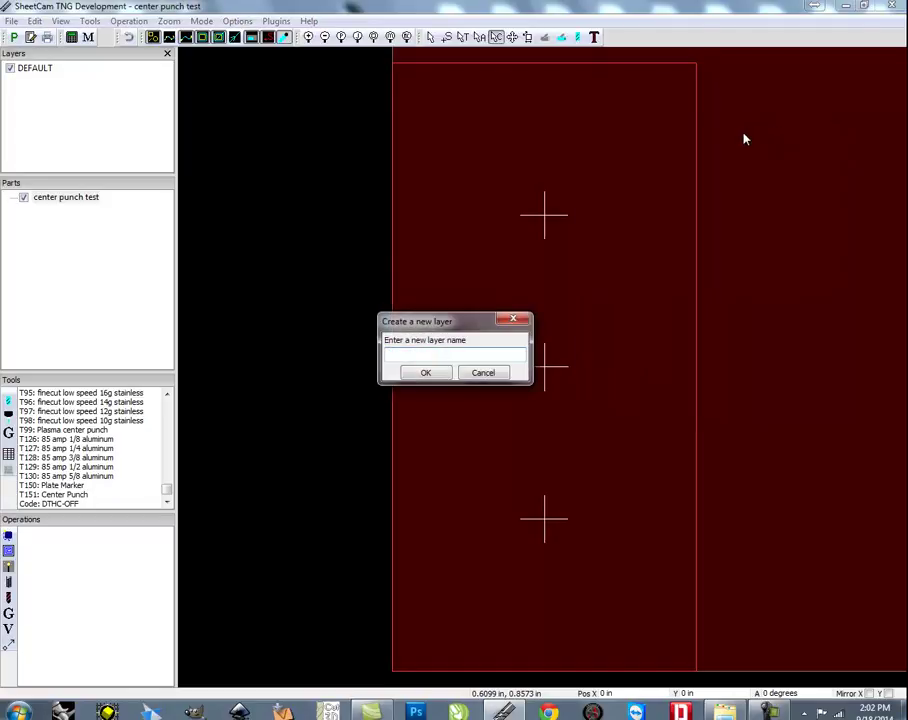
{"action": "type", "text": "center punch"}
{"action": "left_click", "coordinate": [424, 374]}
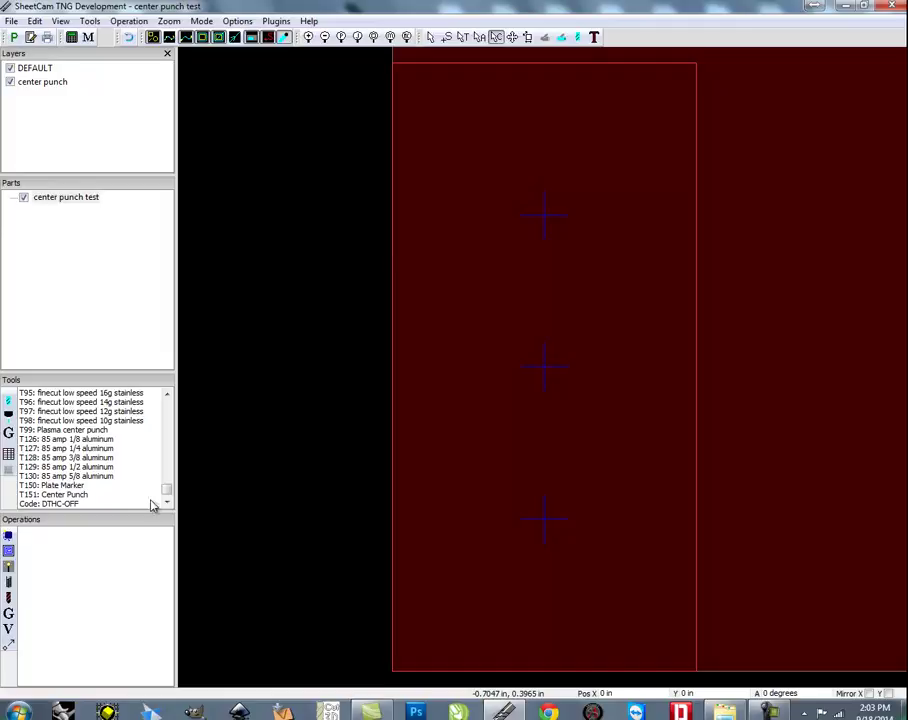
Create a 'table pause' code snippet, replacing its S20 (THC ON) code with m01
{"action": "scroll", "coordinate": [168, 491], "scroll_direction": "down", "scroll_amount": 1}
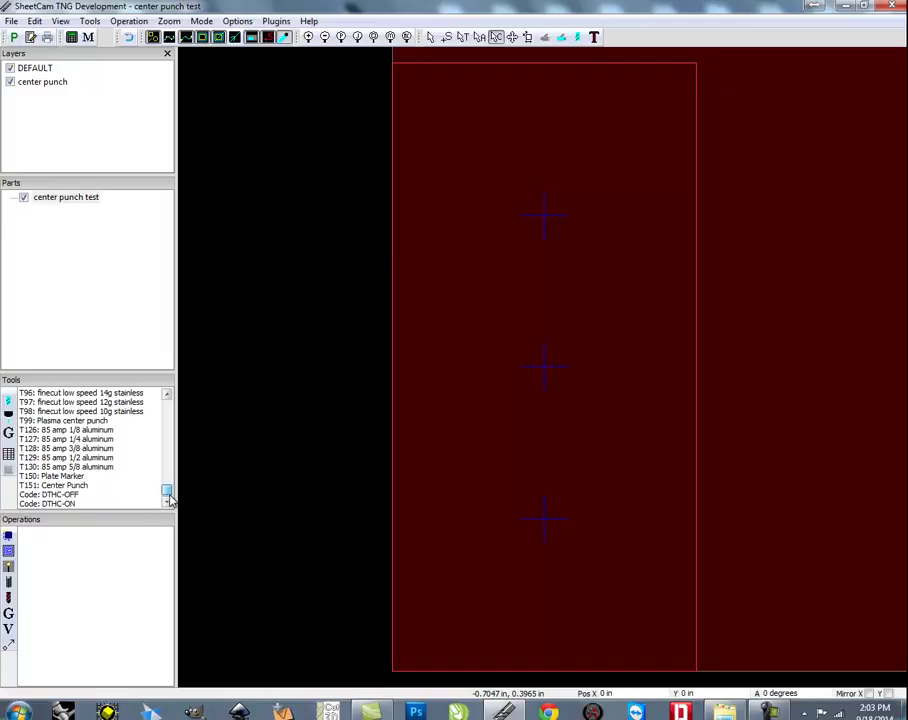
{"action": "left_click", "coordinate": [9, 436]}
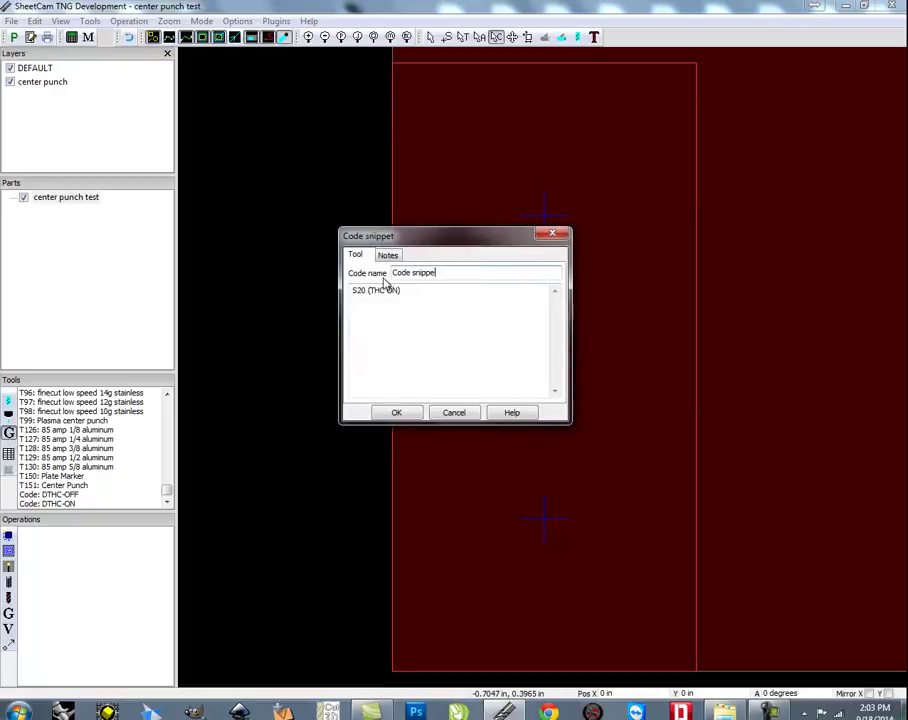
{"action": "key", "text": "BackSpace"}
{"action": "key", "text": "BackSpace"}
{"action": "key", "text": "BackSpace"}
{"action": "key", "text": "BackSpace"}
{"action": "key", "text": "BackSpace"}
{"action": "key", "text": "BackSpace"}
{"action": "key", "text": "BackSpace"}
{"action": "key", "text": "BackSpace"}
{"action": "key", "text": "BackSpace"}
{"action": "key", "text": "BackSpace"}
{"action": "key", "text": "BackSpace"}
{"action": "type", "text": "table pause"}
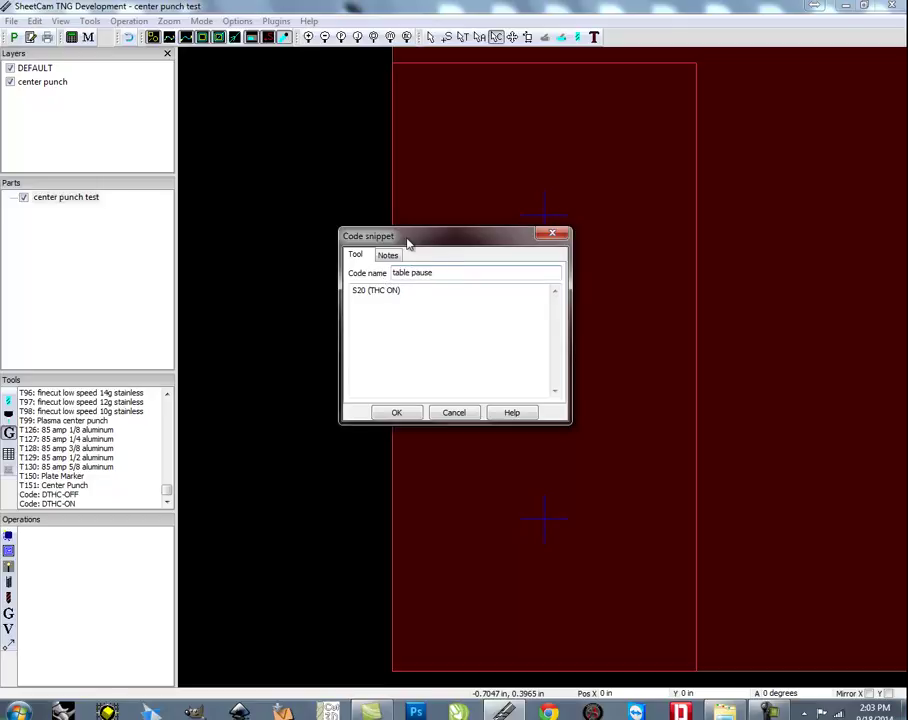
{"action": "left_click", "coordinate": [401, 290]}
{"action": "key", "text": "ctrl+a"}
{"action": "key", "text": "BackSpace"}
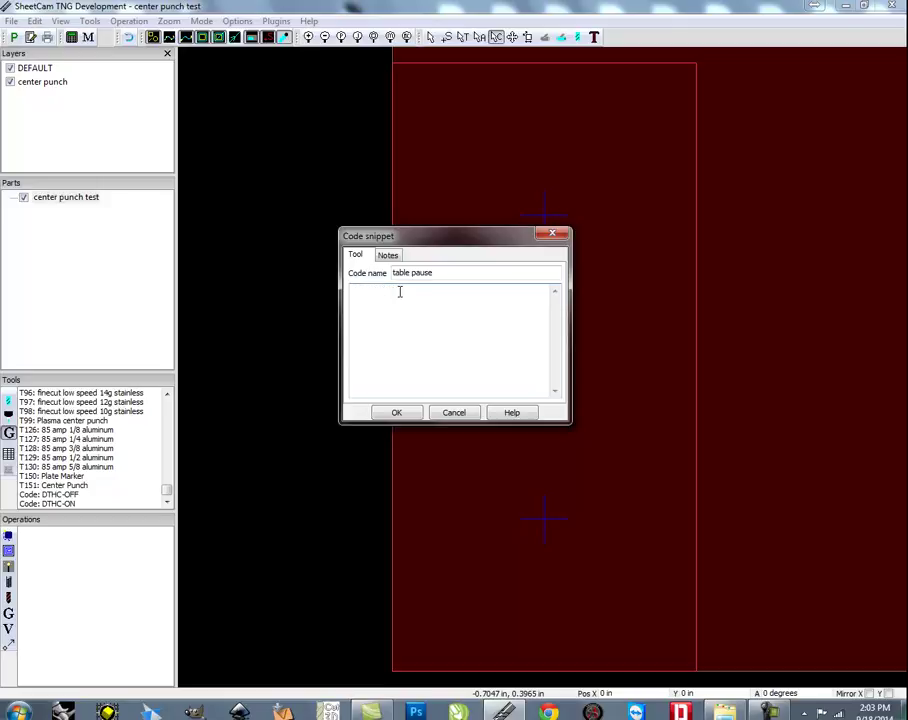
{"action": "type", "text": "m01"}
{"action": "left_click", "coordinate": [398, 412]}
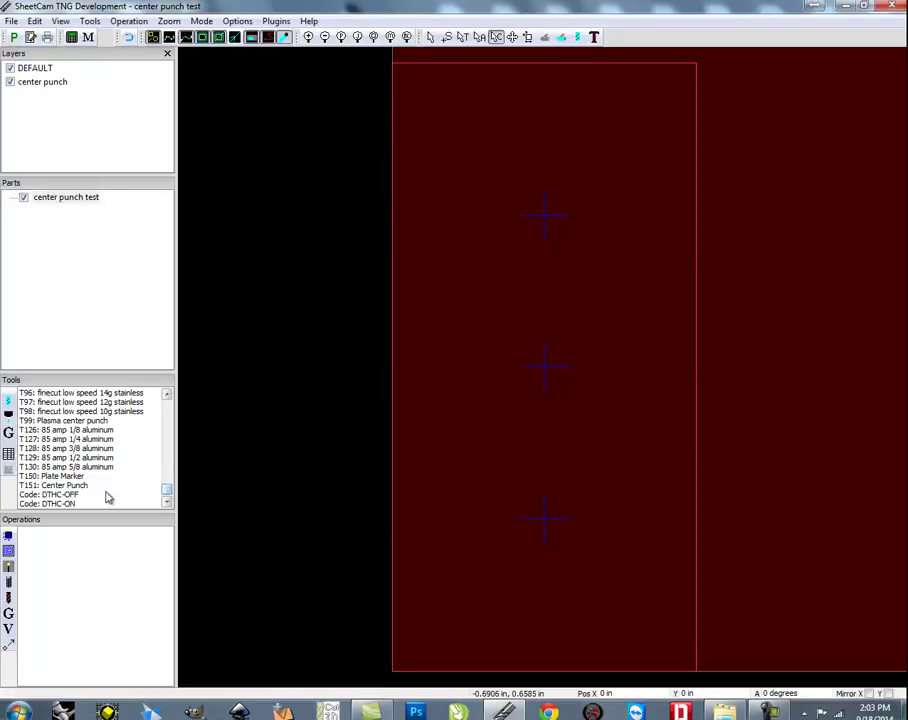
{"action": "left_click", "coordinate": [166, 501]}
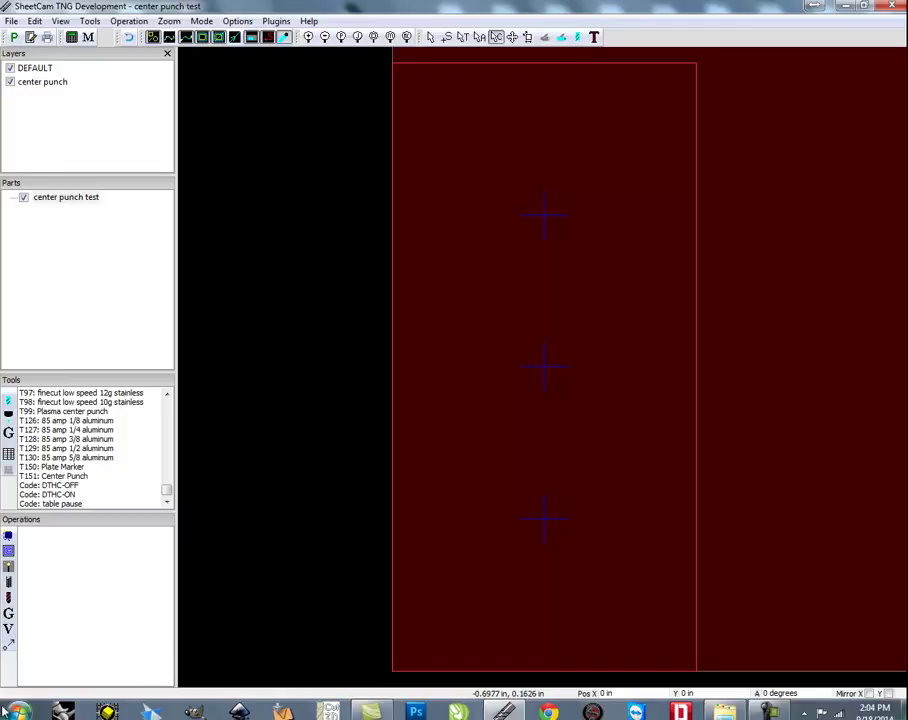
Create a drill operation on the center punch layer with tool T99: Plasma center punch
{"action": "left_click", "coordinate": [8, 598]}
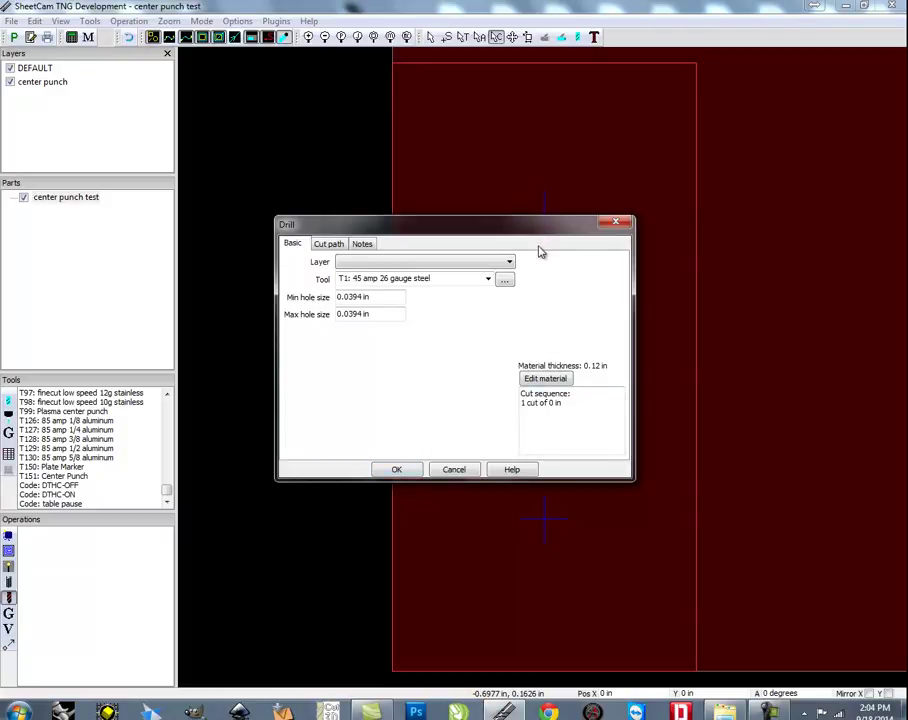
{"action": "left_click", "coordinate": [510, 262]}
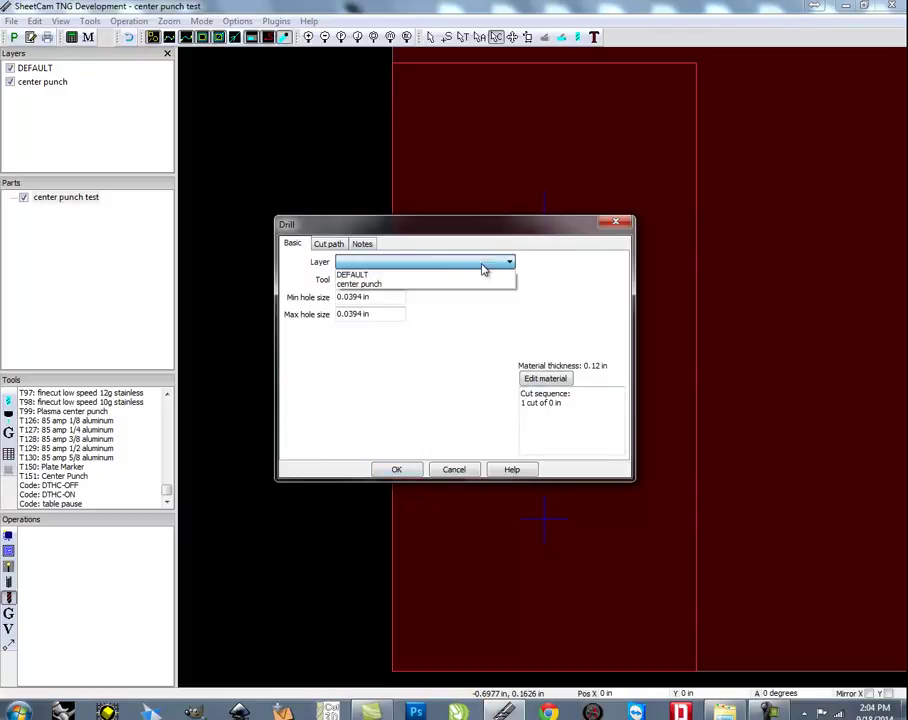
{"action": "left_click", "coordinate": [379, 286]}
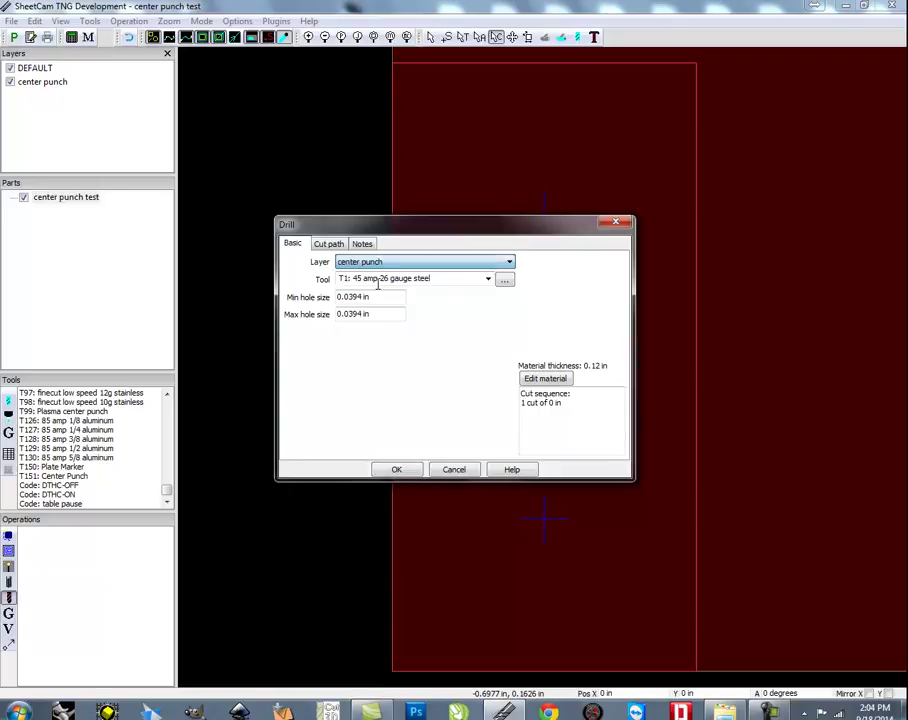
{"action": "left_click", "coordinate": [488, 279]}
{"action": "left_click_drag", "start_coordinate": [486, 333], "coordinate": [487, 551]}
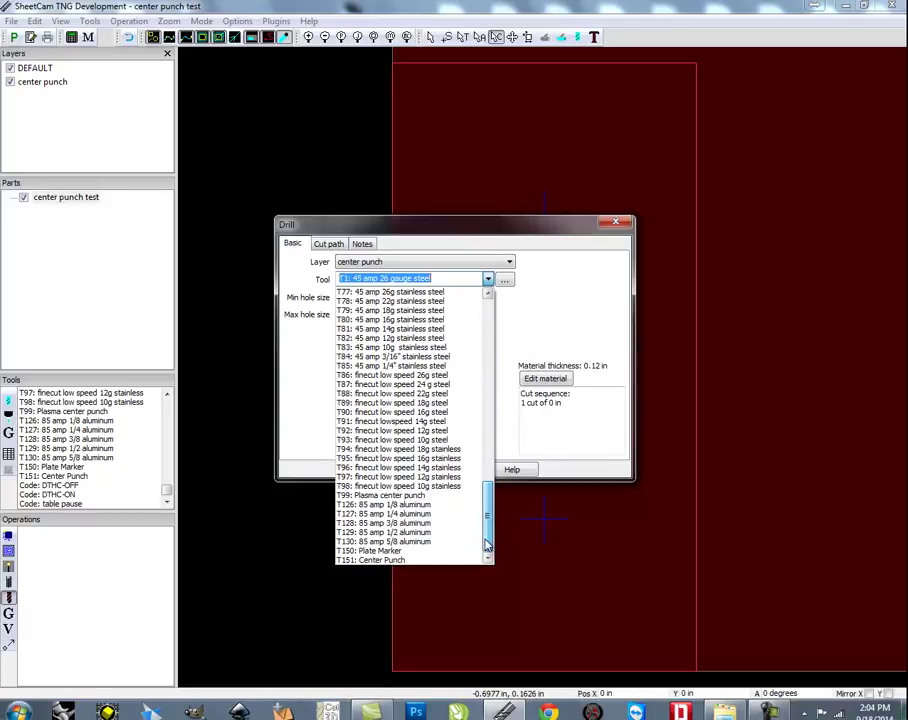
{"action": "left_click", "coordinate": [399, 496]}
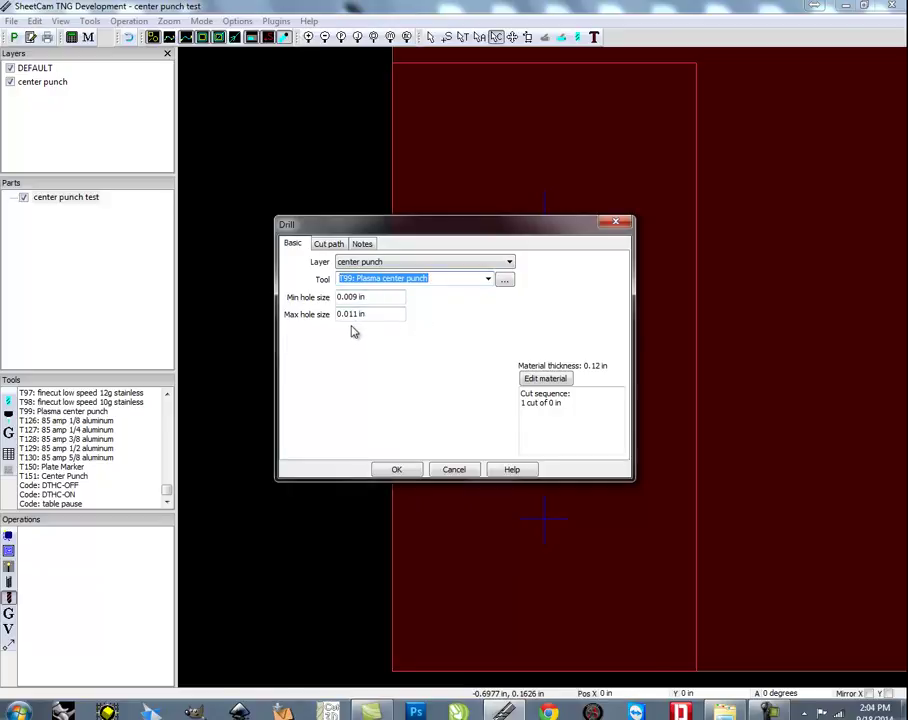
{"action": "left_click", "coordinate": [410, 471]}
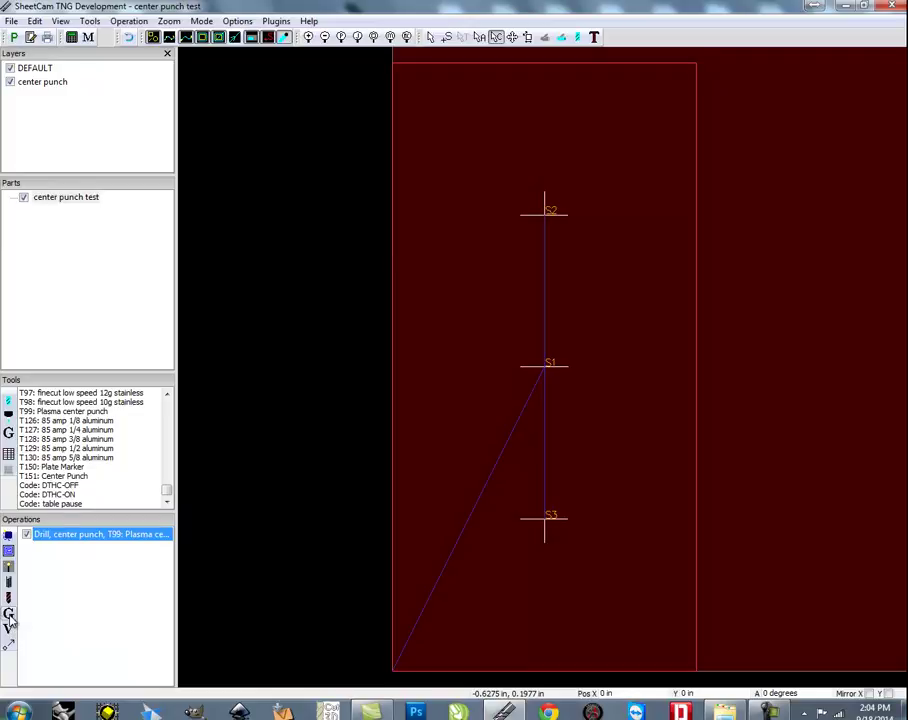
Insert a code operation using the 'table pause' snippet
{"action": "left_click", "coordinate": [9, 616]}
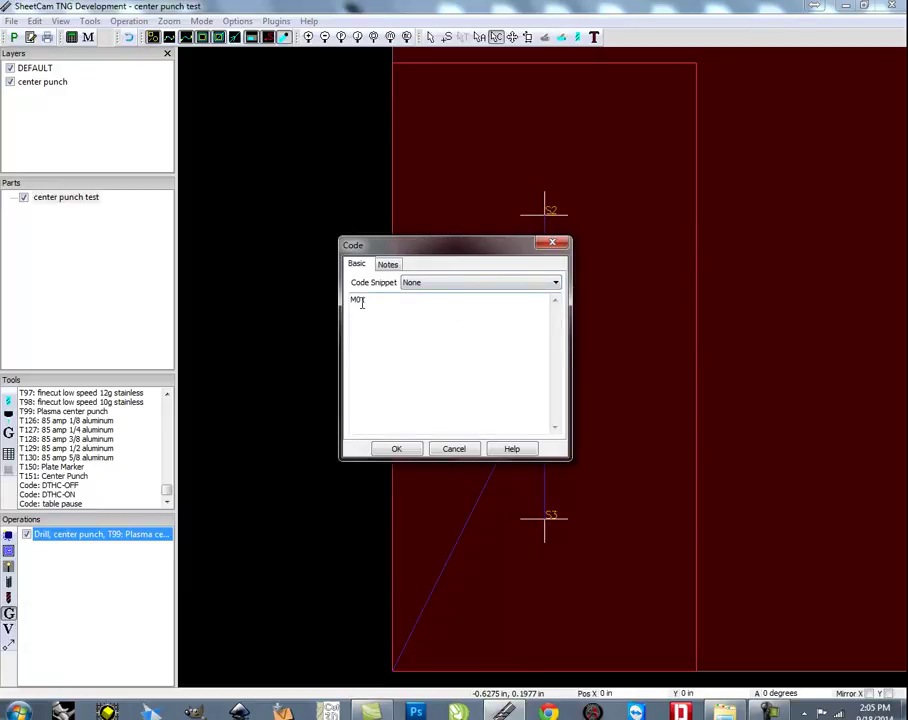
{"action": "left_click", "coordinate": [555, 286]}
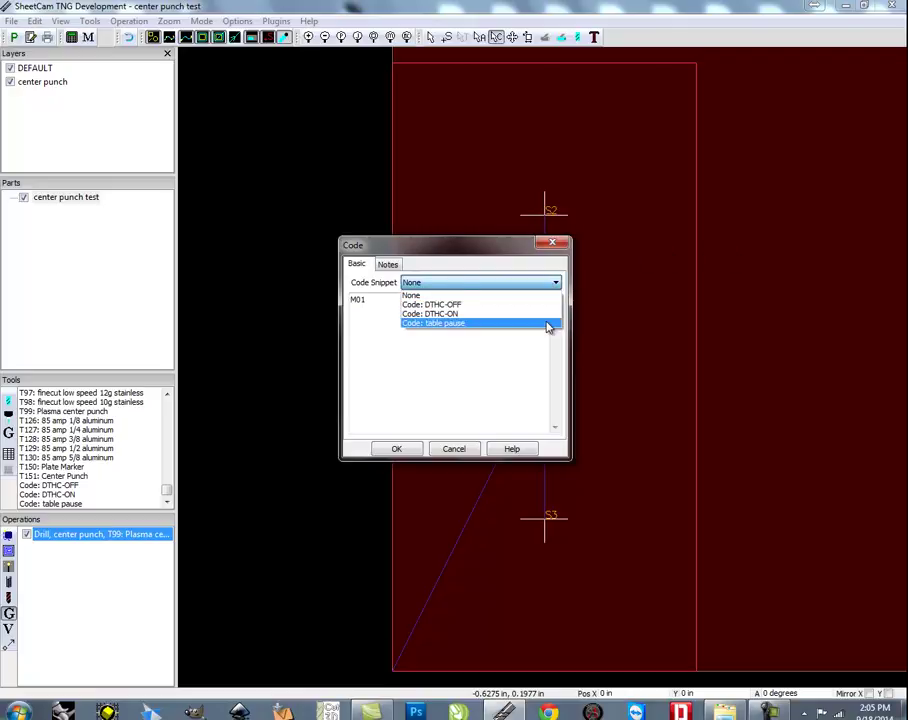
{"action": "left_click", "coordinate": [548, 324]}
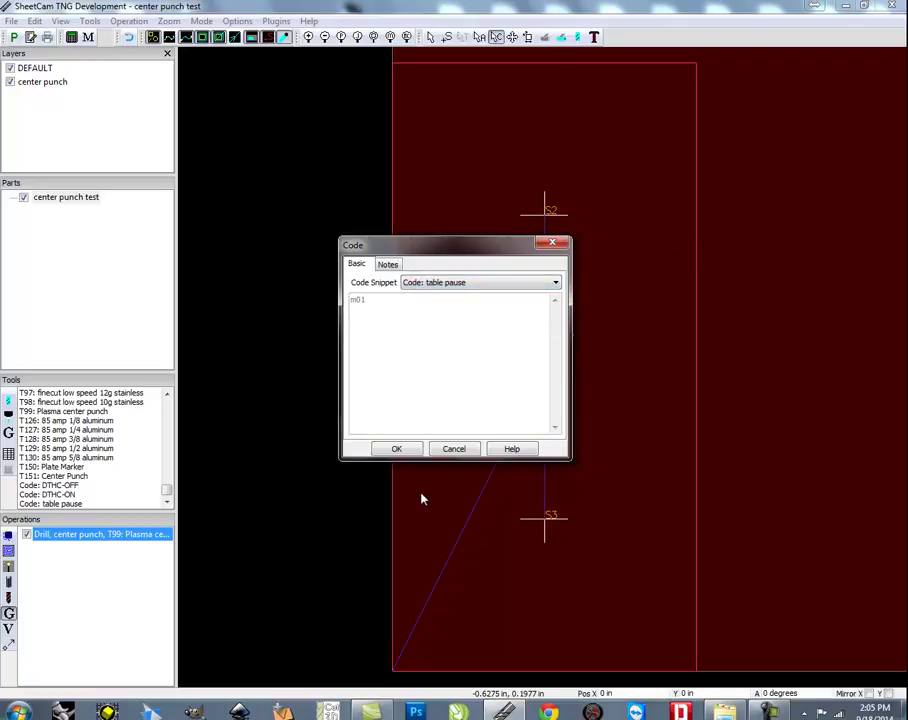
{"action": "left_click", "coordinate": [397, 449]}
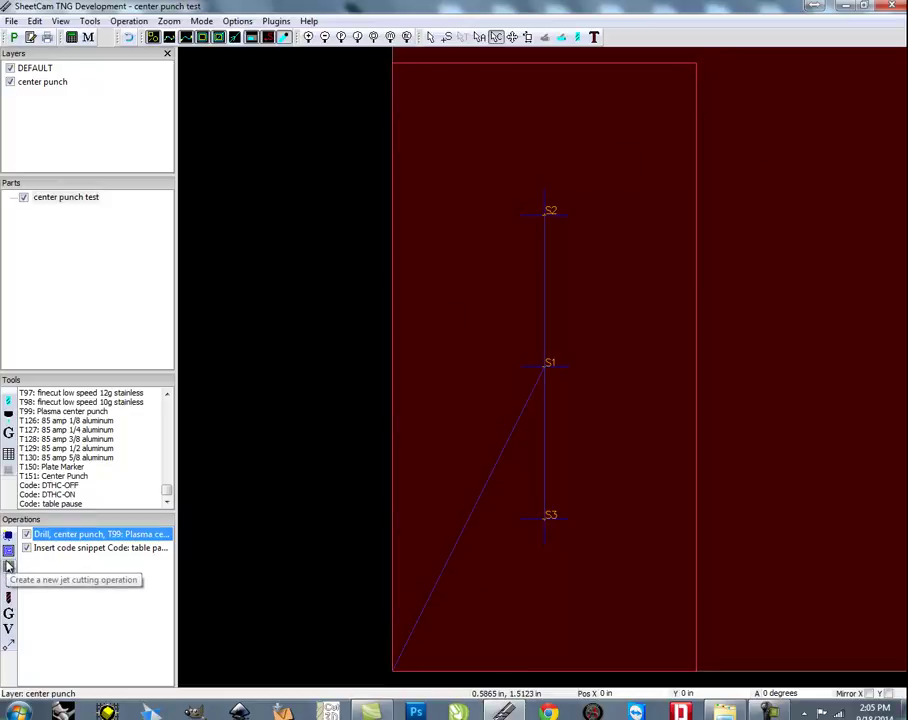
Add a jet cut on DEFAULT with T18: 65 amp 1/4 steel and 0.15 in lead-in
{"action": "left_click", "coordinate": [8, 566]}
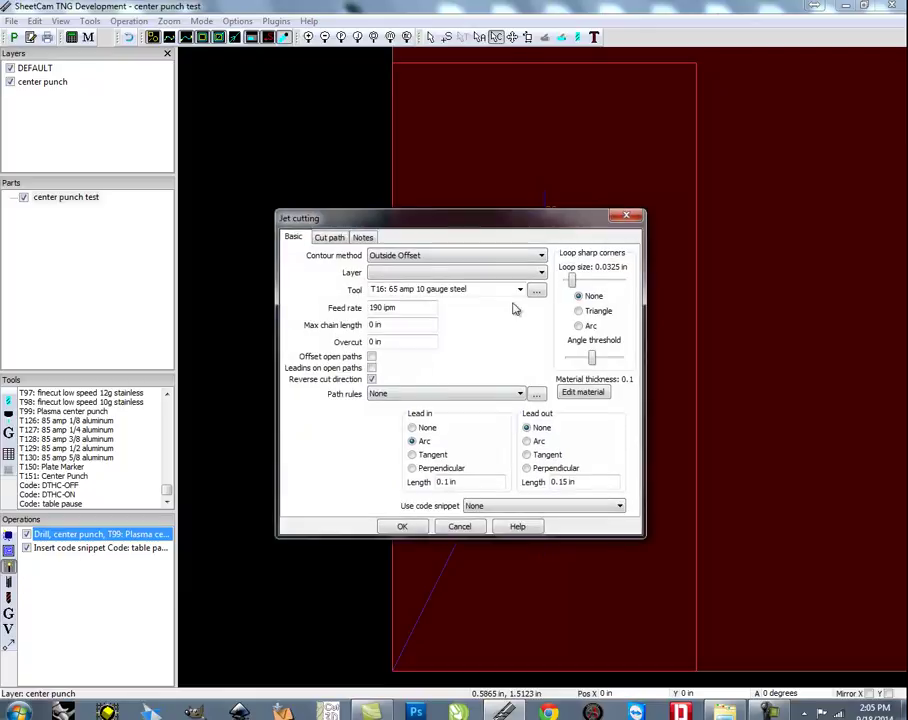
{"action": "left_click", "coordinate": [541, 272]}
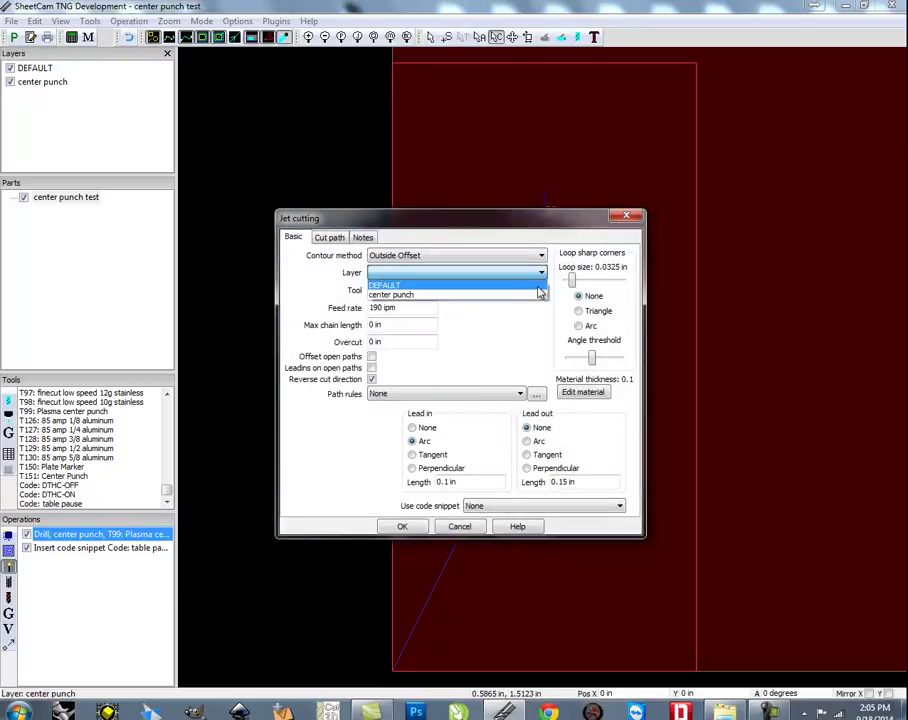
{"action": "left_click", "coordinate": [540, 287]}
{"action": "left_click", "coordinate": [520, 290]}
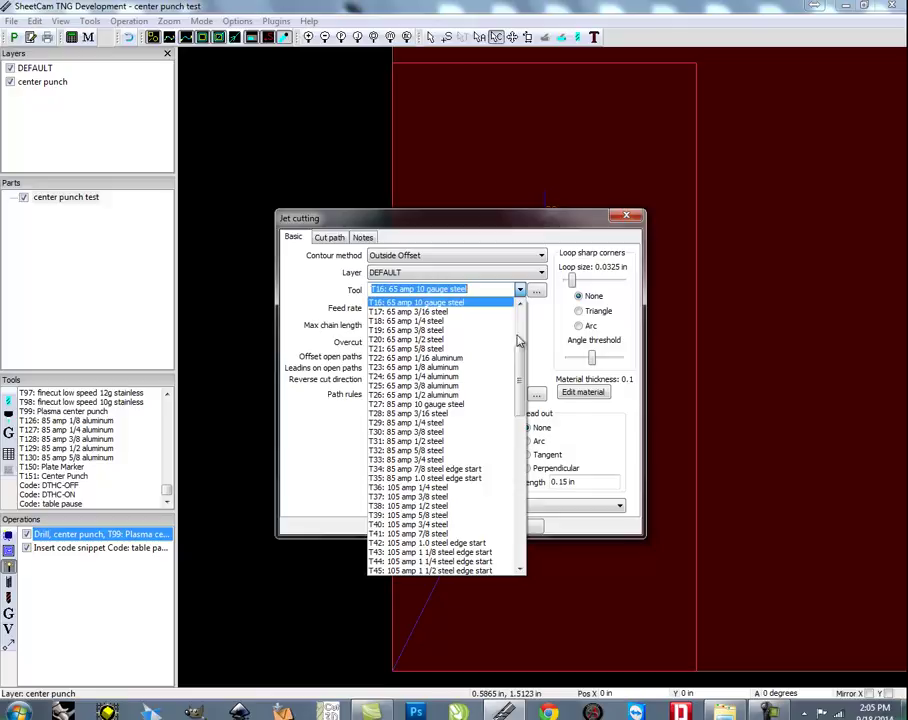
{"action": "scroll", "coordinate": [518, 345], "scroll_direction": "up", "scroll_amount": 3}
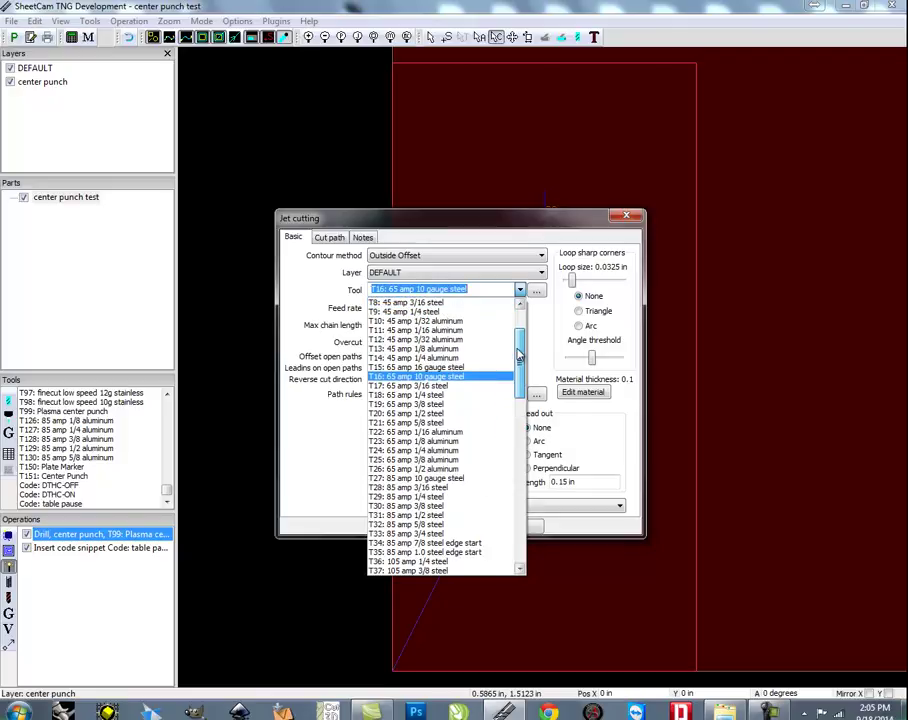
{"action": "left_click", "coordinate": [441, 396]}
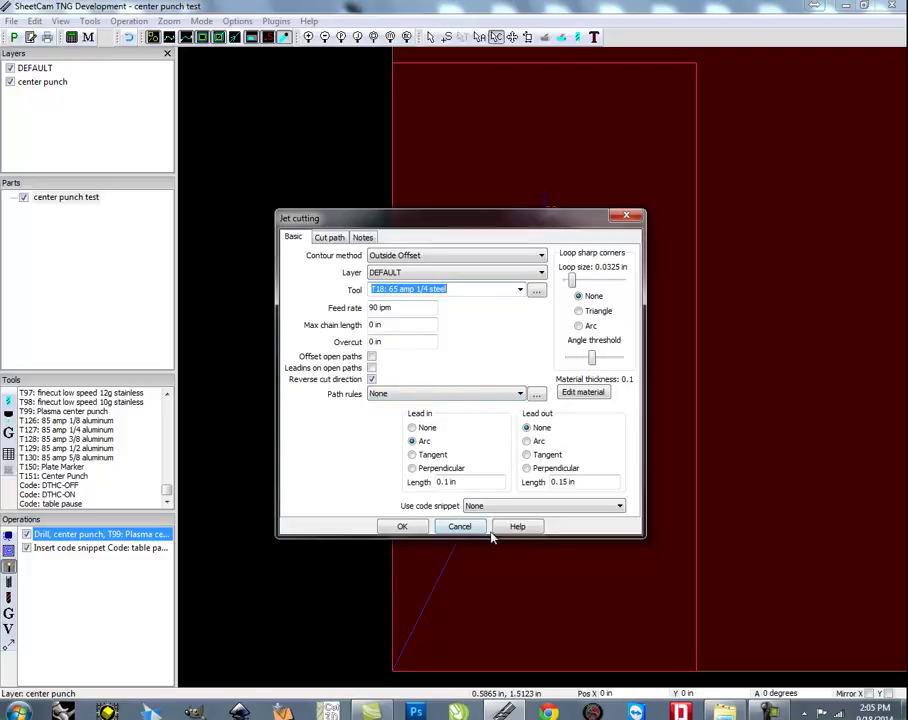
{"action": "left_click", "coordinate": [456, 482]}
{"action": "key", "text": "BackSpace"}
{"action": "key", "text": "BackSpace"}
{"action": "key", "text": "BackSpace"}
{"action": "type", "text": "5"}
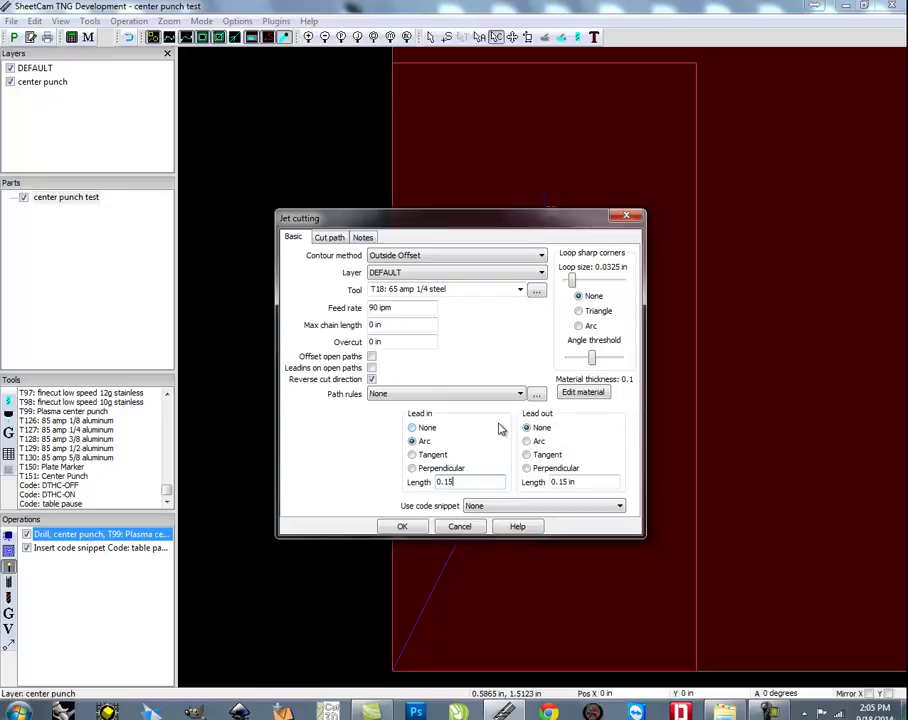
{"action": "left_click", "coordinate": [405, 529]}
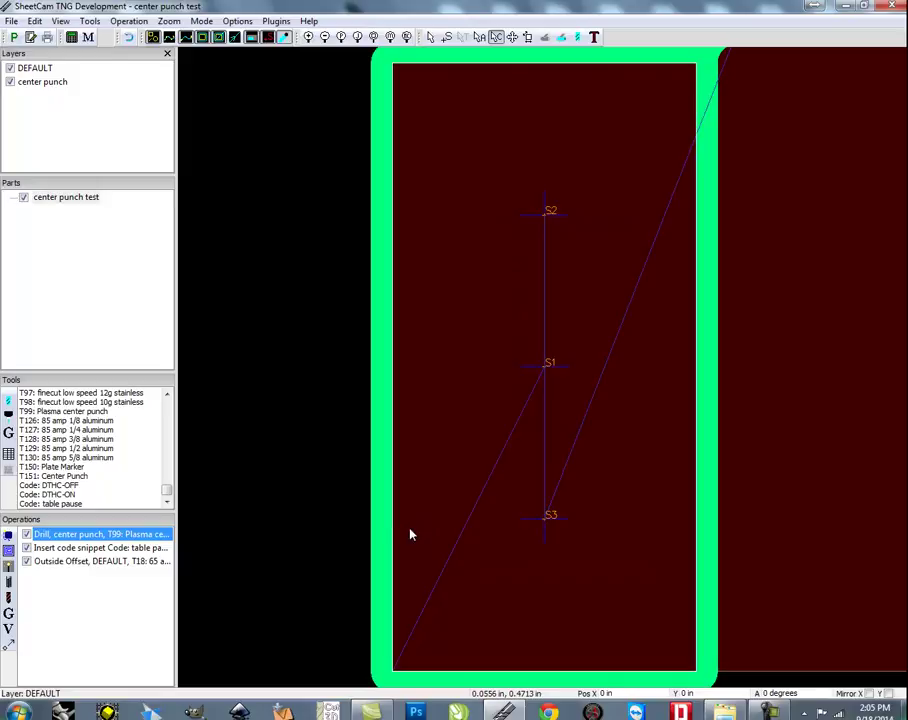
{"action": "scroll", "coordinate": [431, 534], "scroll_direction": "down", "scroll_amount": 1}
{"action": "scroll", "coordinate": [431, 534], "scroll_direction": "down", "scroll_amount": 1}
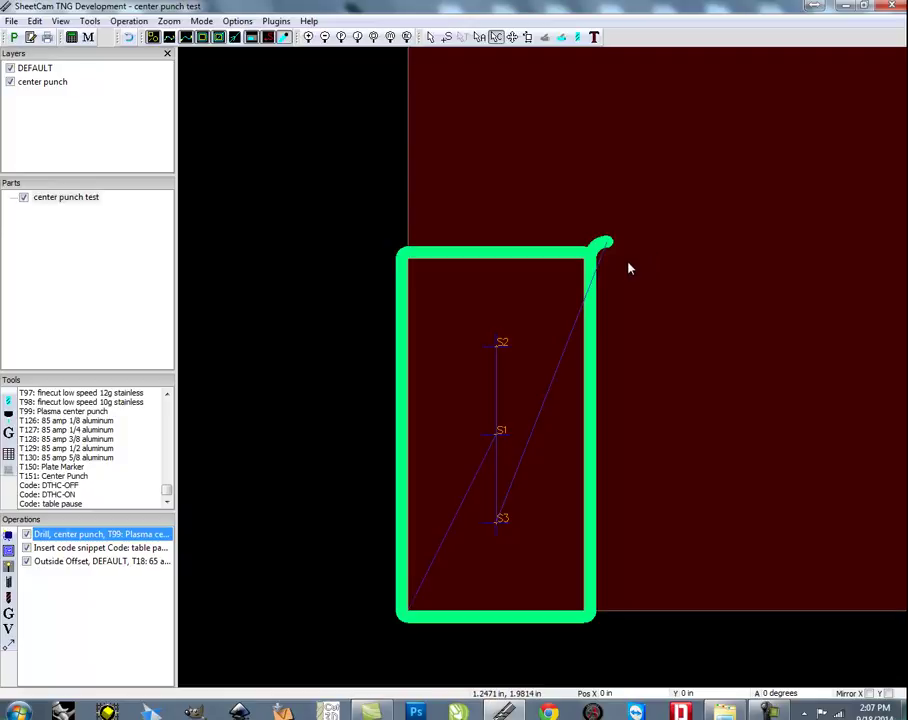
Post-process the job, saving the G-code as 'center punch test' and closing the report
{"action": "left_click", "coordinate": [15, 38]}
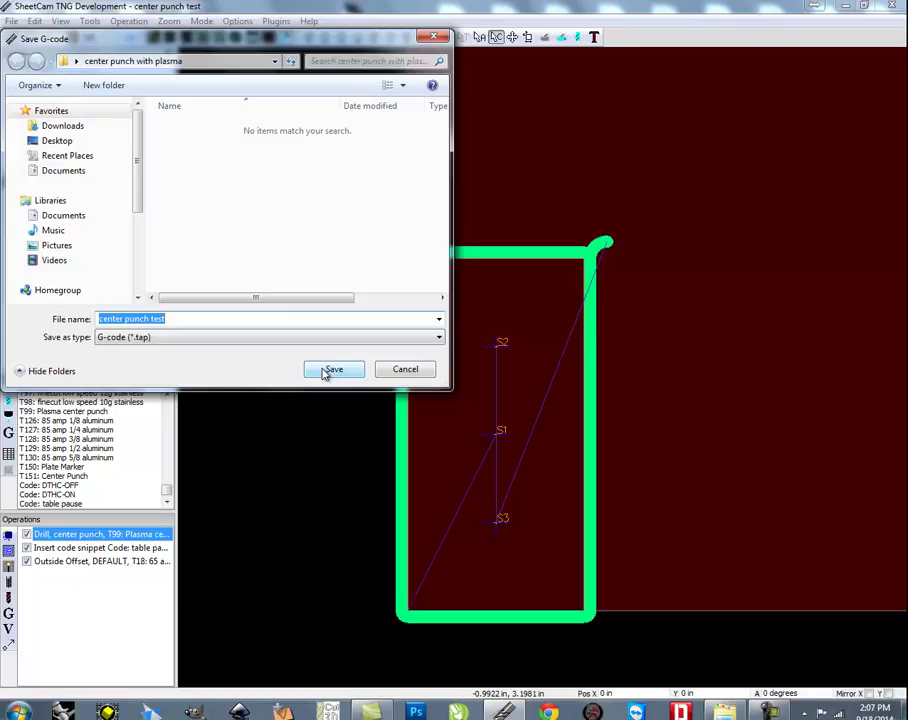
{"action": "left_click", "coordinate": [326, 371]}
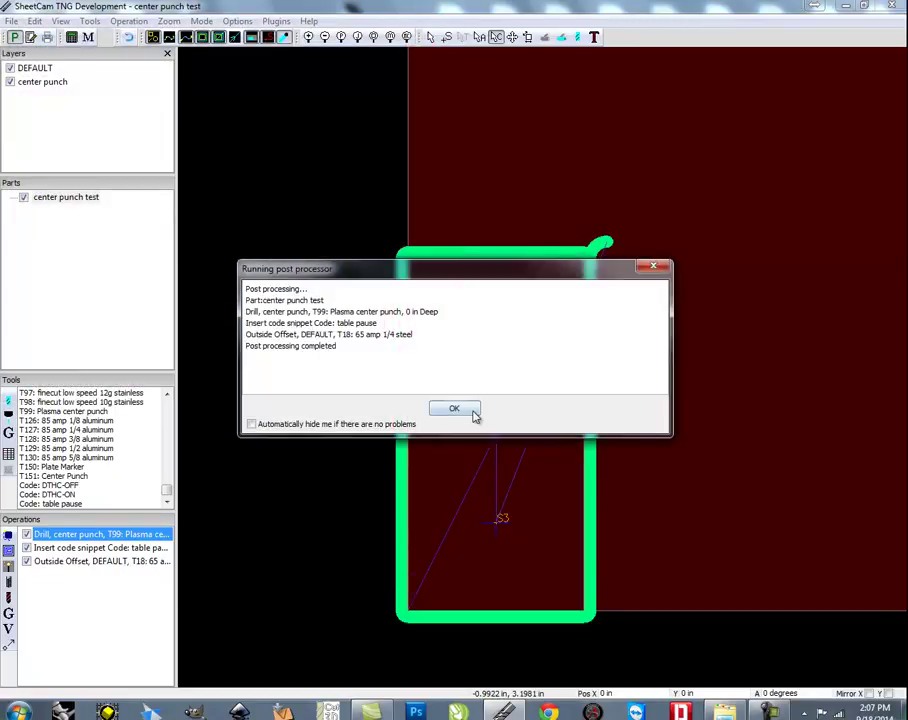
{"action": "left_click", "coordinate": [458, 409]}
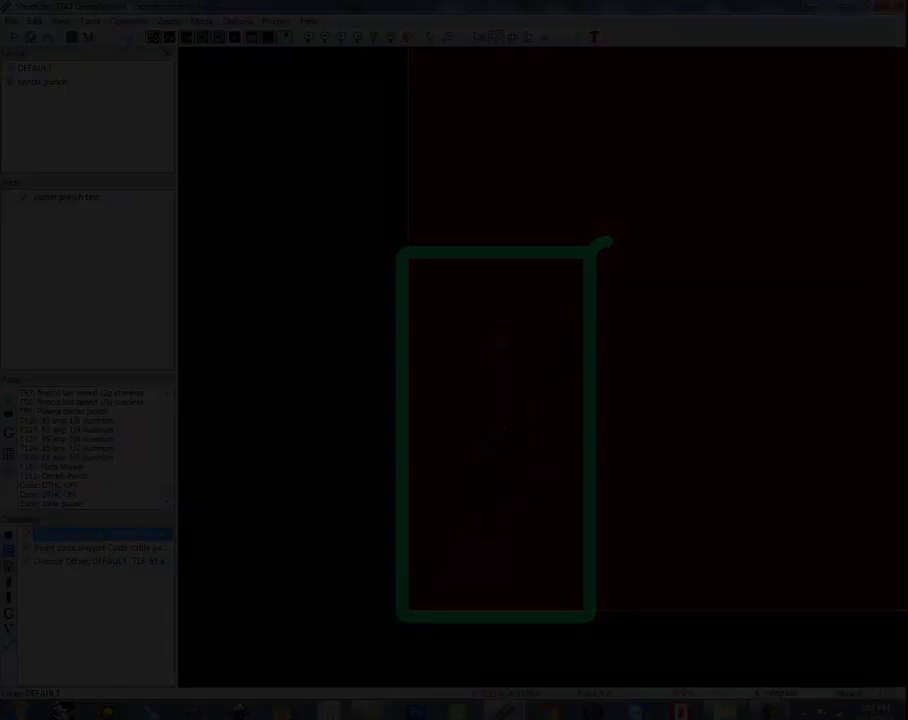